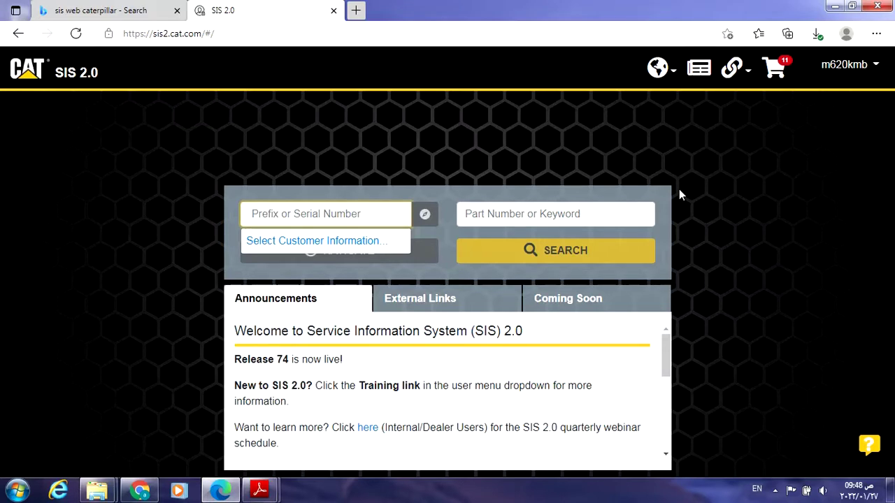
Step: Open the product page for serial prefix AXG, the 980G II Wheel-Type Loader
text(axg)
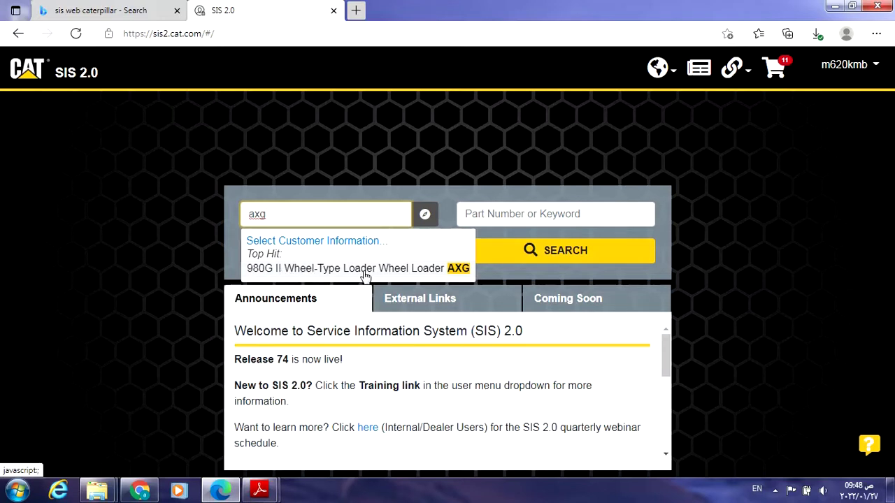
click(397, 273)
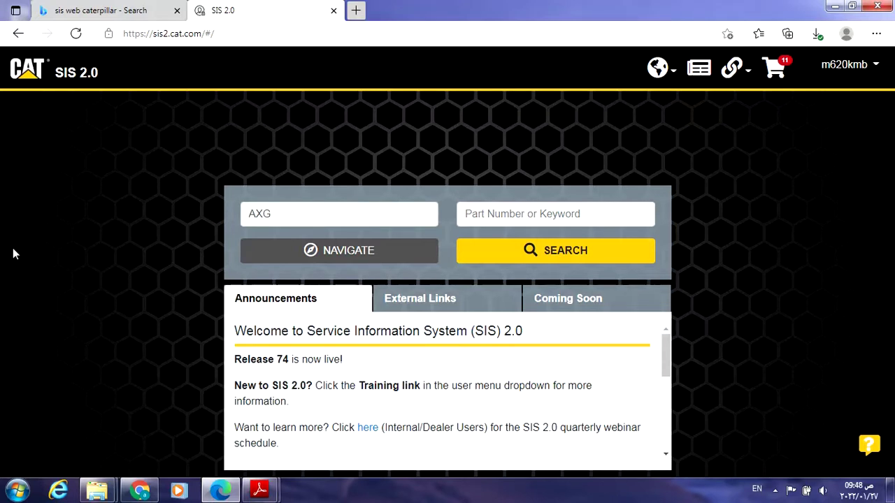
click(383, 253)
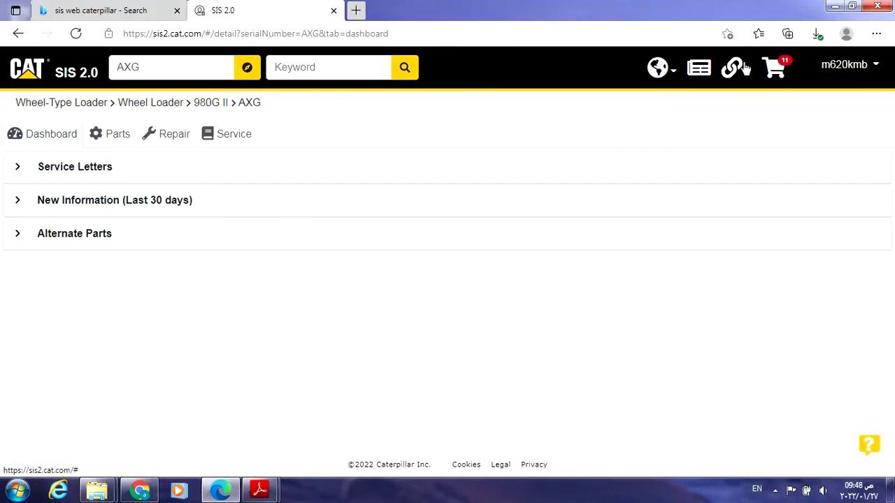
Step: Open Service Software Files, search the flash files for serial number AXG00366, and dismiss the Windows color scheme prompt
click(752, 75)
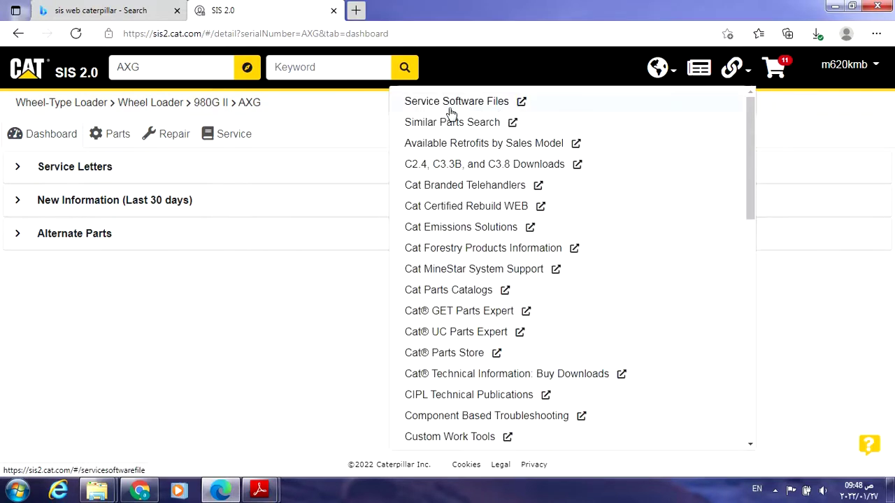
click(505, 102)
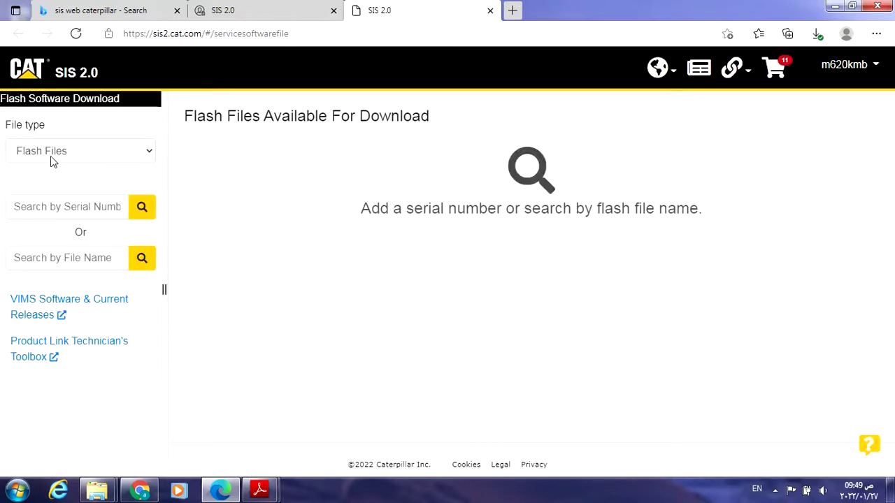
click(52, 207)
text(axg)
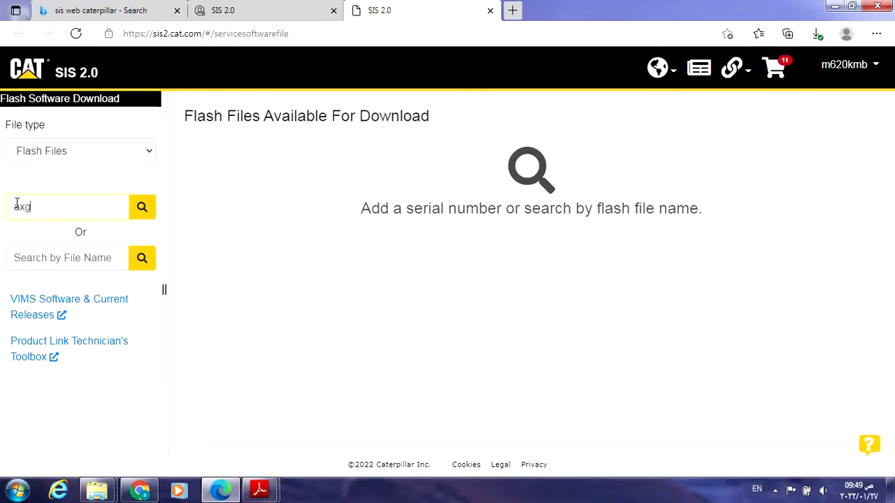
text(366)
click(139, 209)
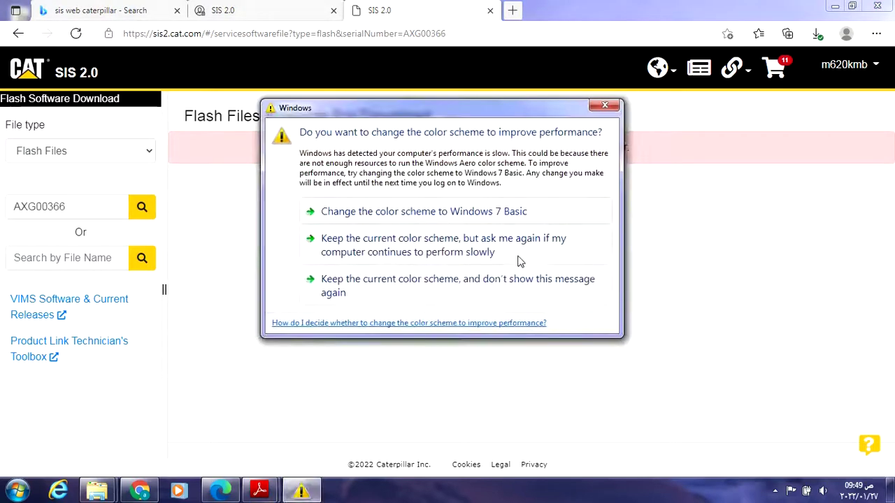
click(605, 105)
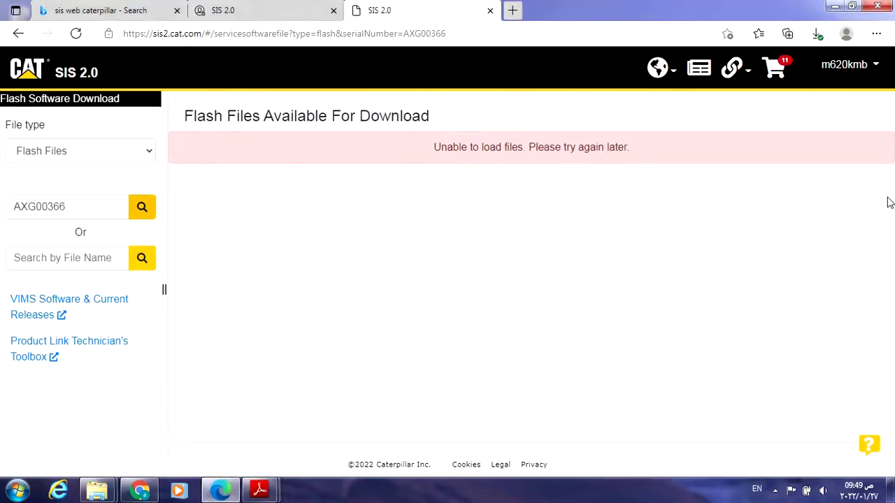
Step: Switch to the Middle_2 folder in Windows Explorer and open its 3993078 subfolder to view the flash file
mouse_move(97, 488)
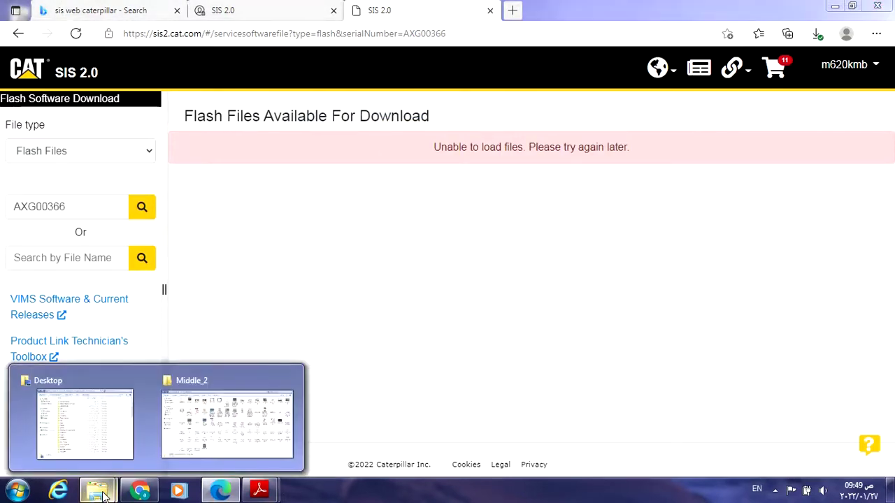
click(216, 440)
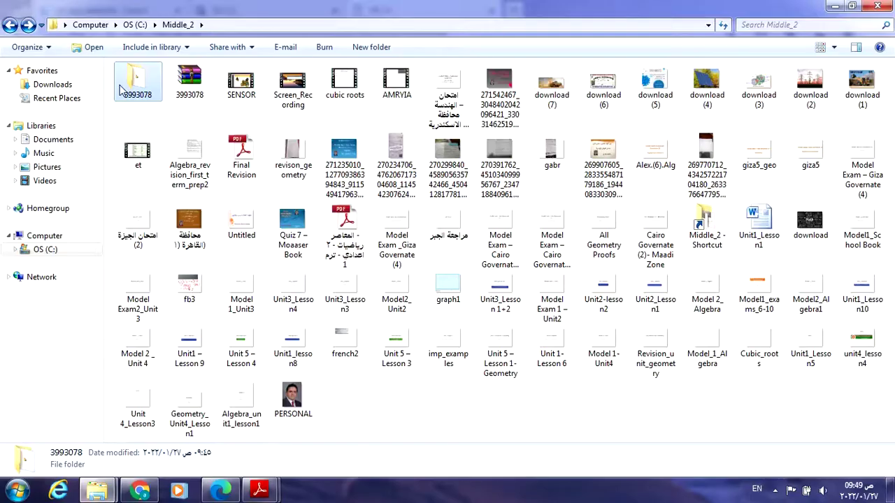
double_click(136, 81)
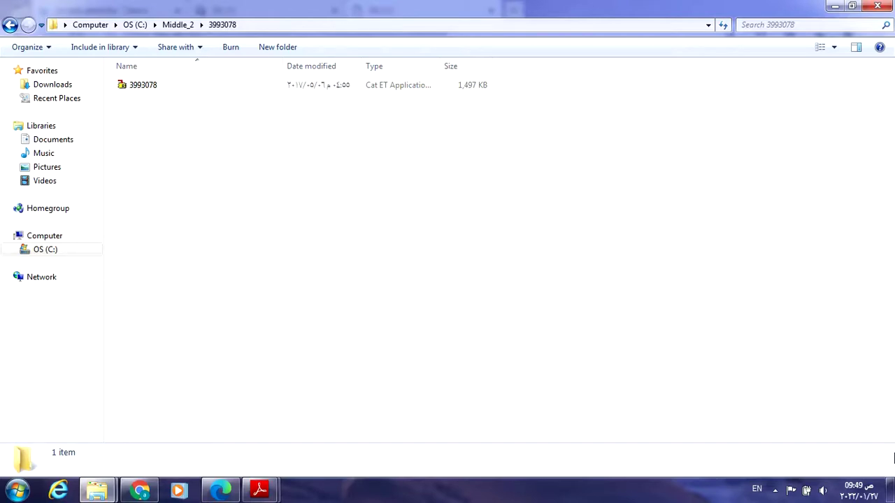
Step: Launch 2015A Electronic Technician from the desktop, dismiss the What's New window and decline licensing the program
click(891, 490)
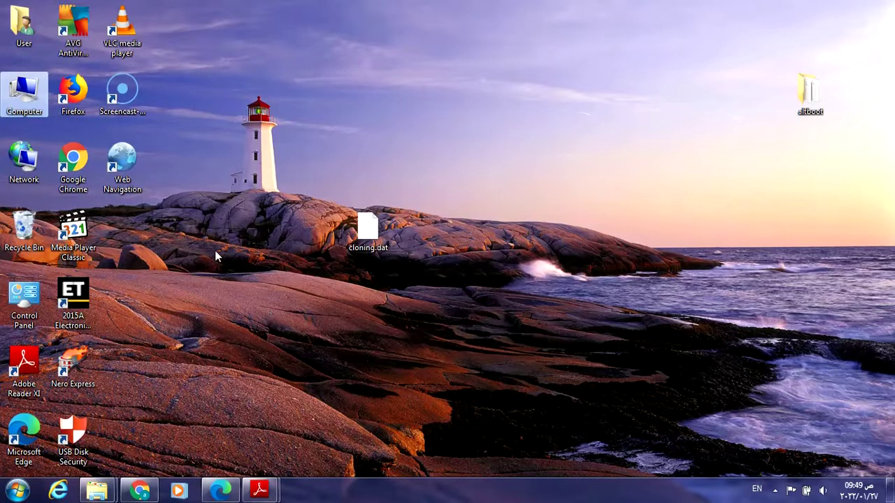
click(72, 299)
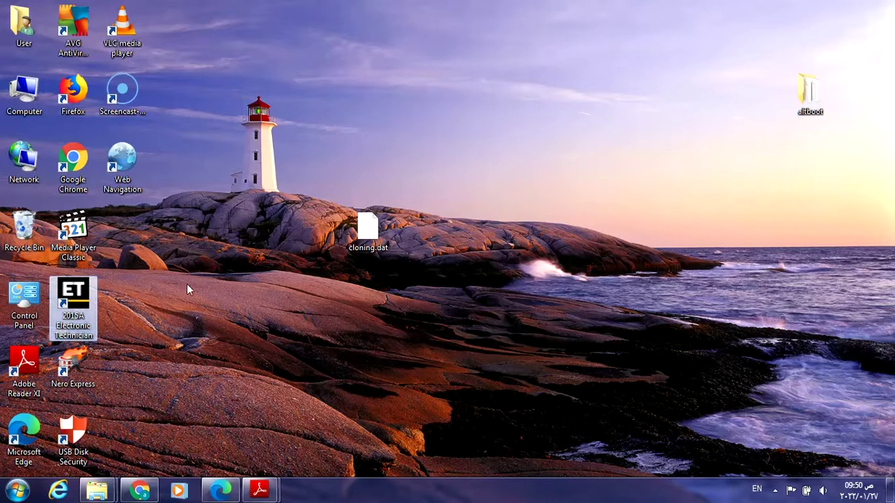
key(Return)
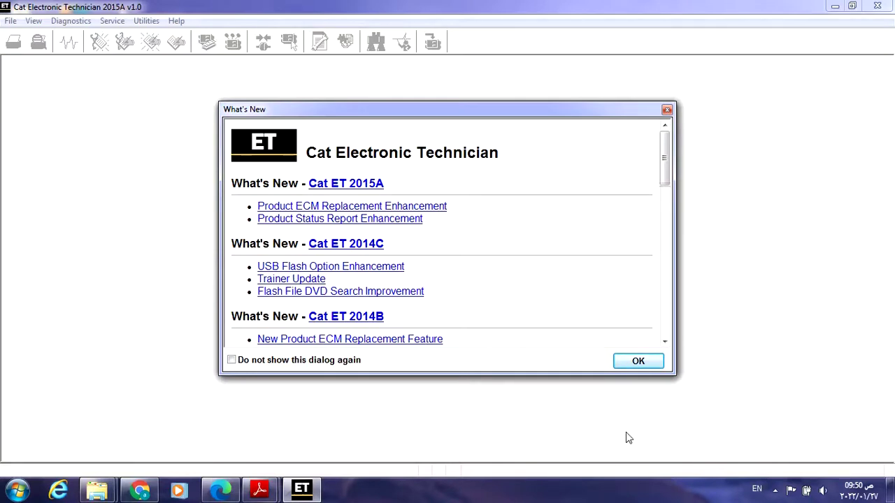
click(668, 110)
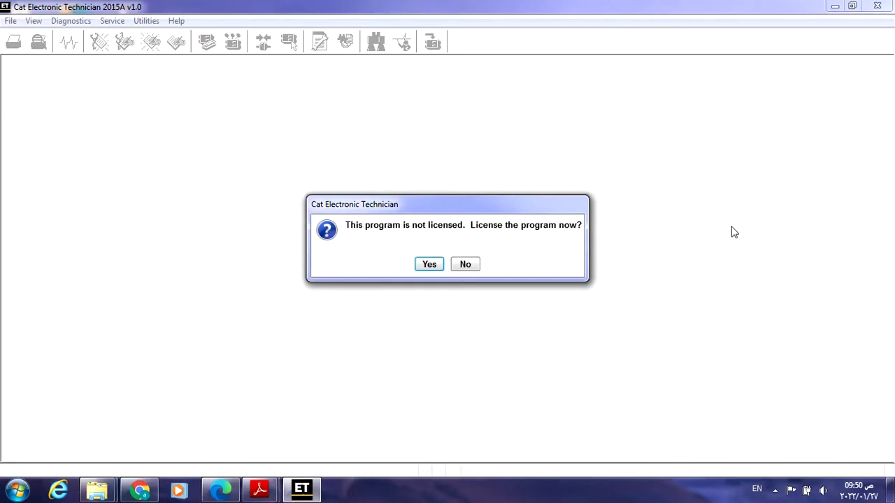
click(469, 265)
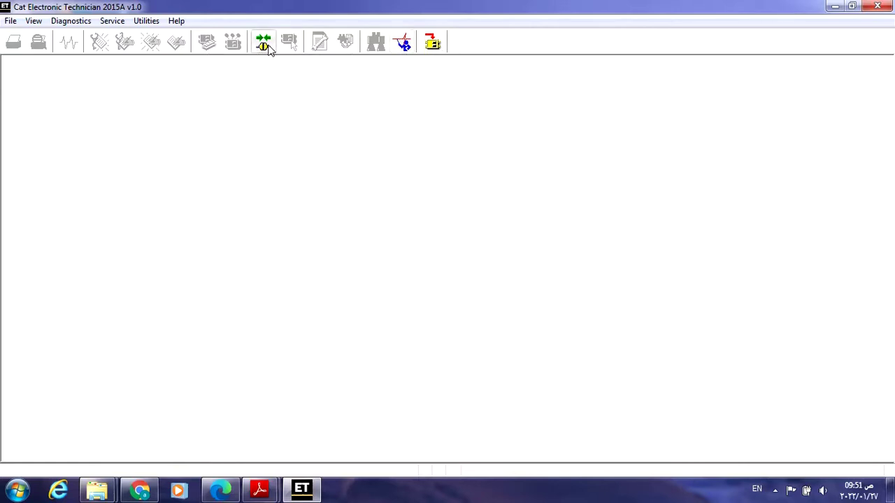
Step: Start the Trainer with the 980H Medium Wheel Loader and select the Transmission 980H ECM
click(398, 43)
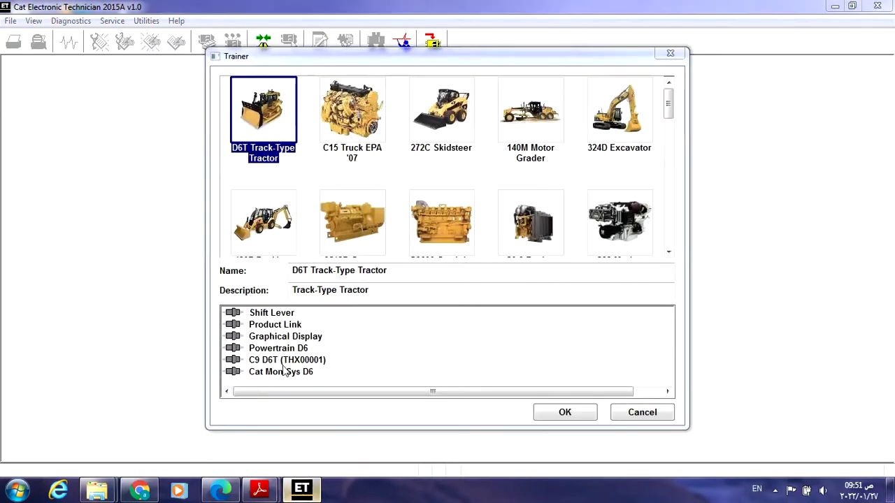
drag(669, 105, 677, 228)
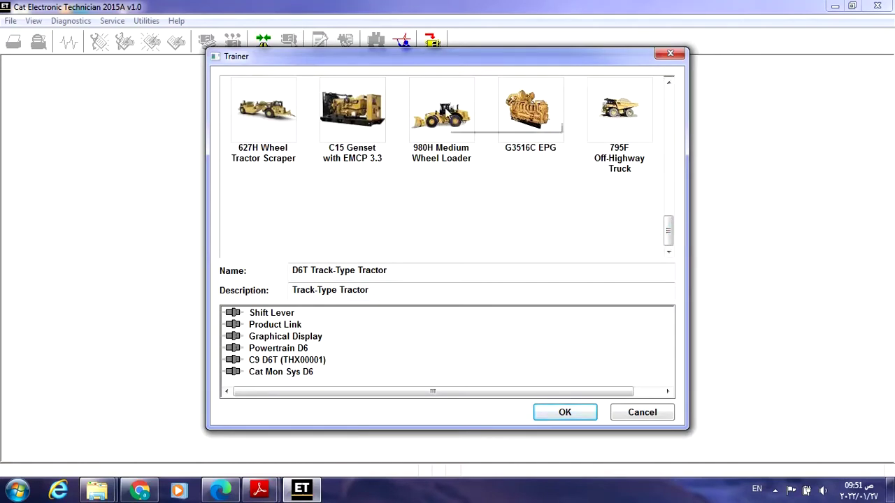
click(443, 113)
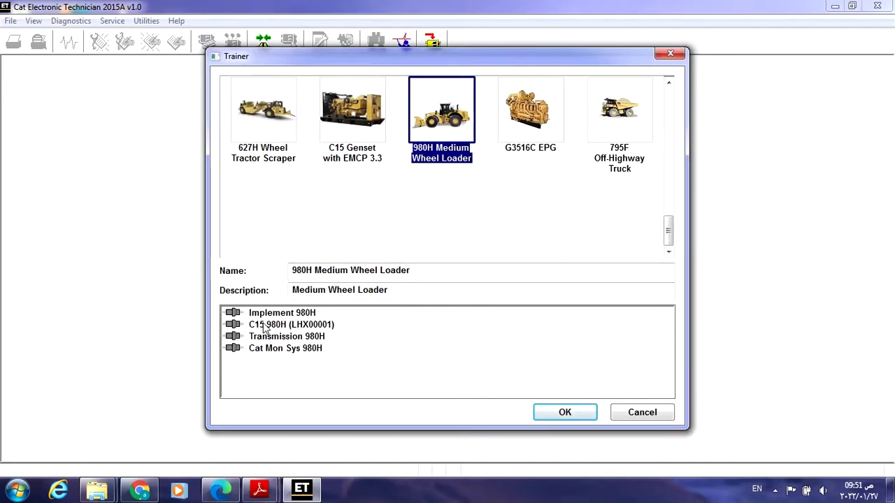
click(584, 415)
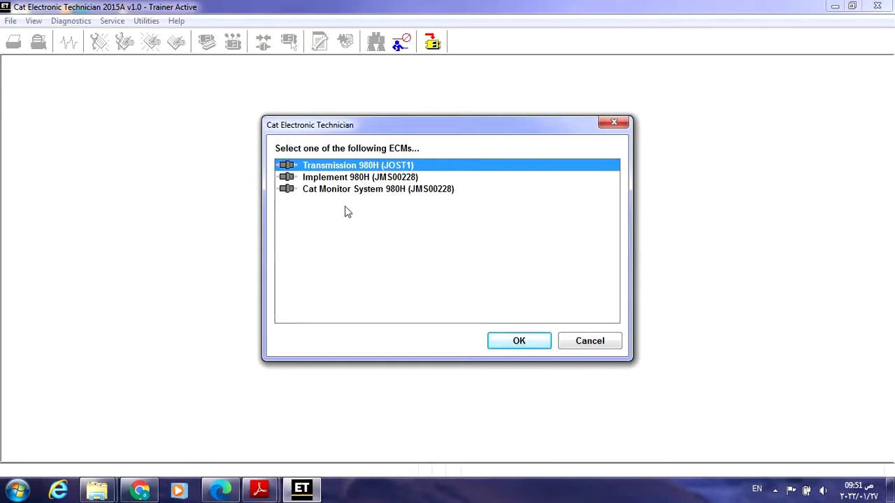
click(531, 342)
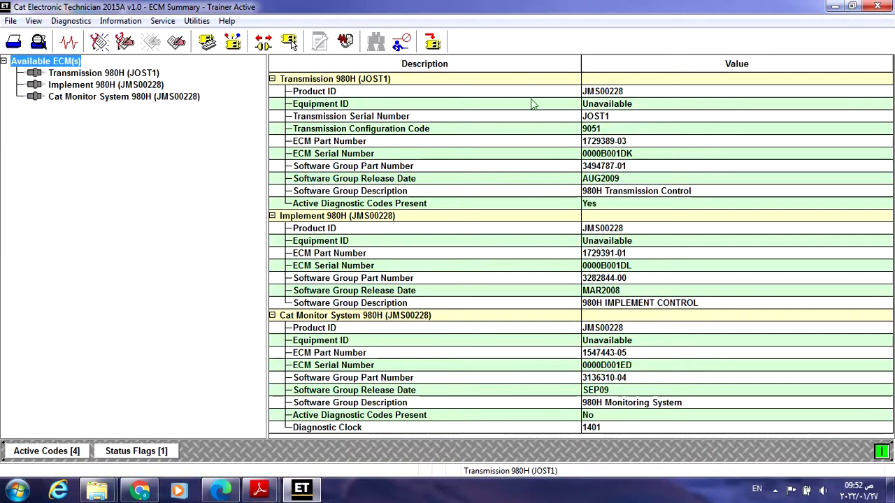
Step: Open WinFlash and try to load flash file 3993078 from C:\Middle_2\3993078 for the Transmission ECM
click(433, 44)
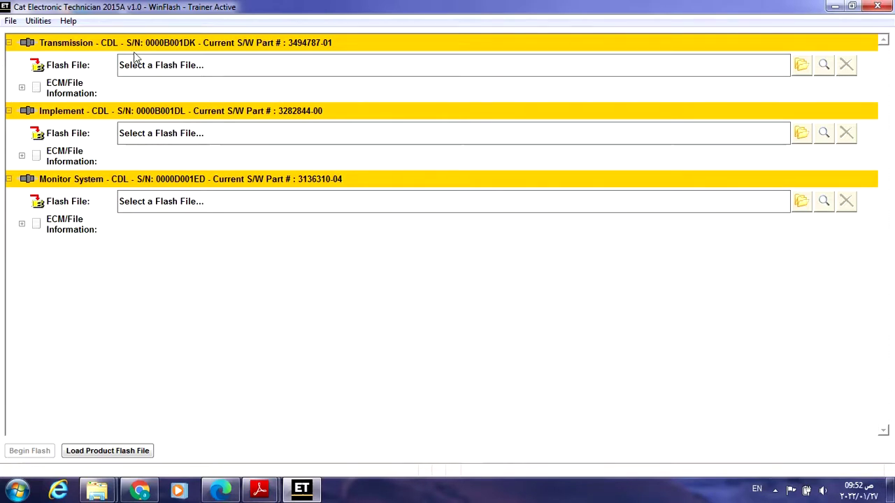
click(802, 66)
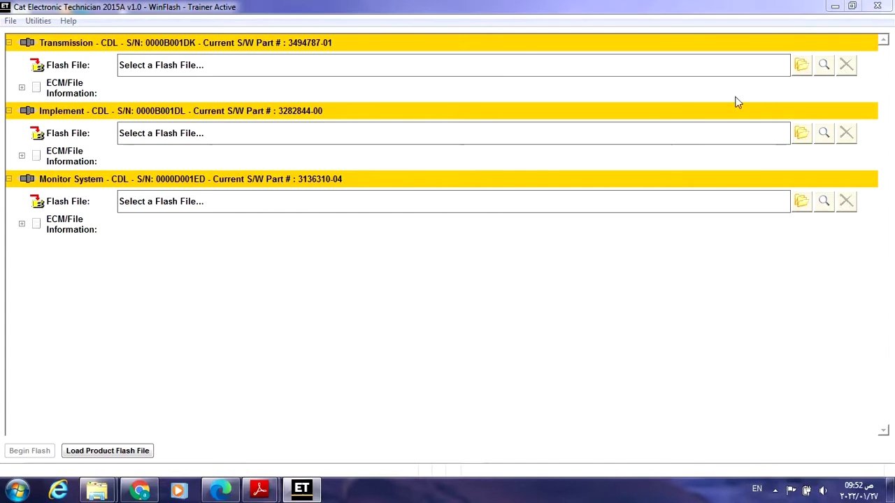
click(809, 68)
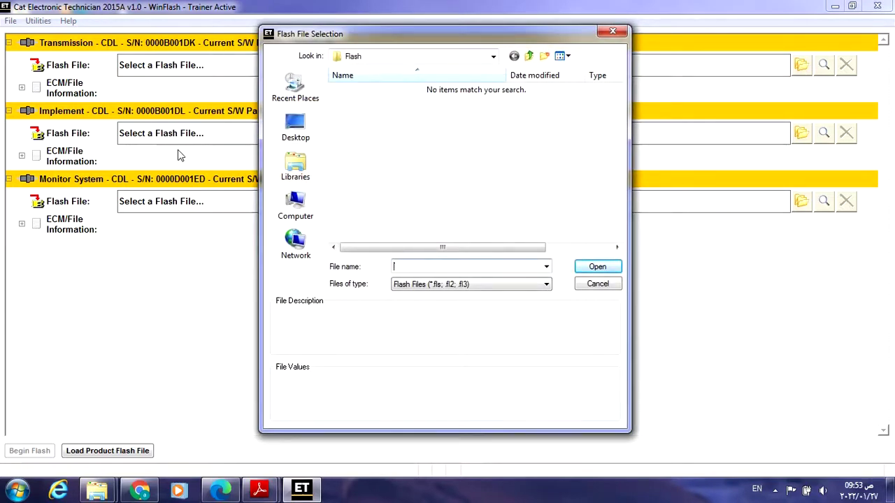
click(302, 204)
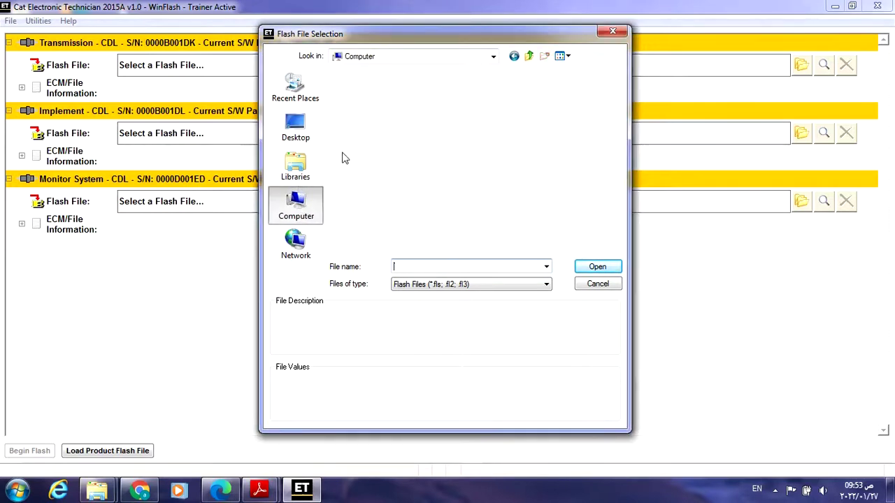
double_click(394, 92)
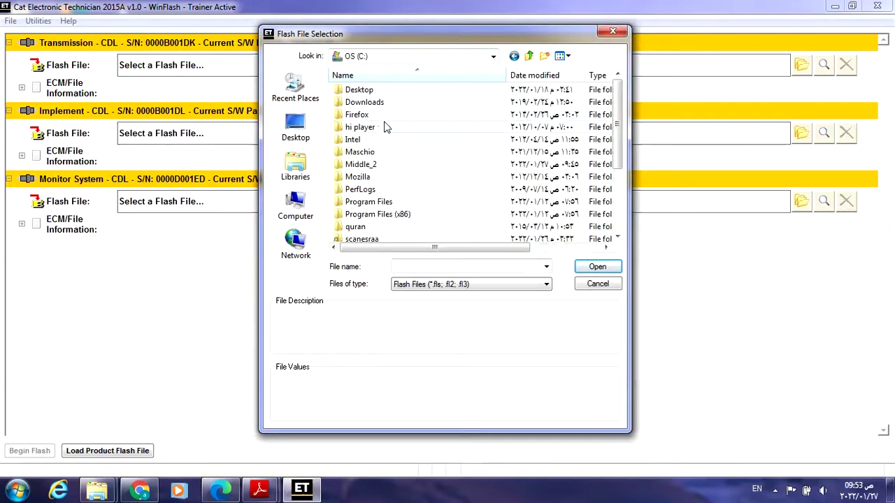
double_click(360, 165)
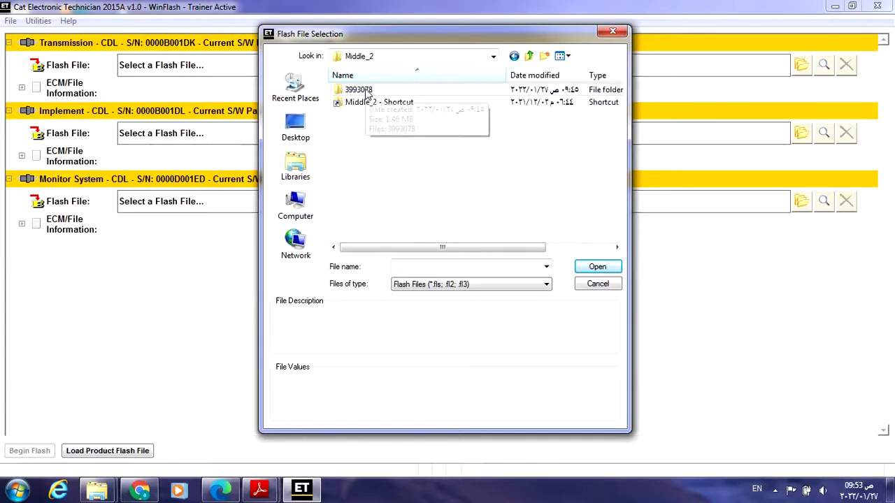
double_click(360, 93)
click(358, 92)
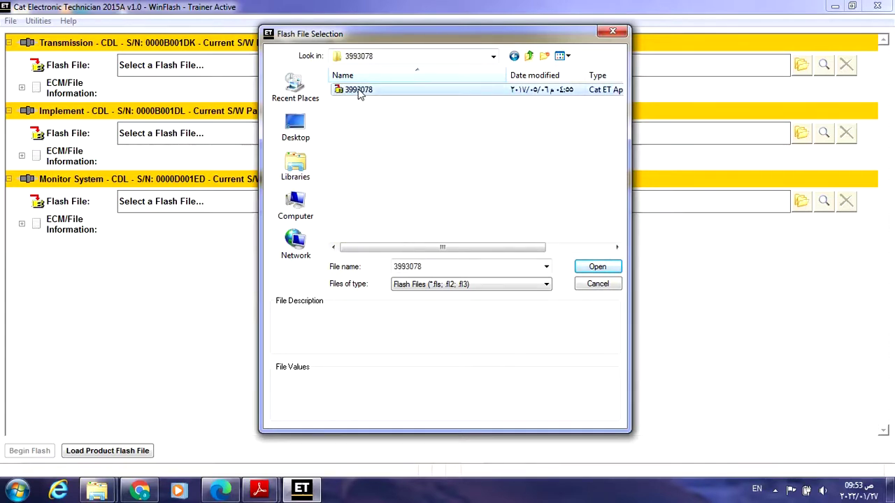
click(603, 268)
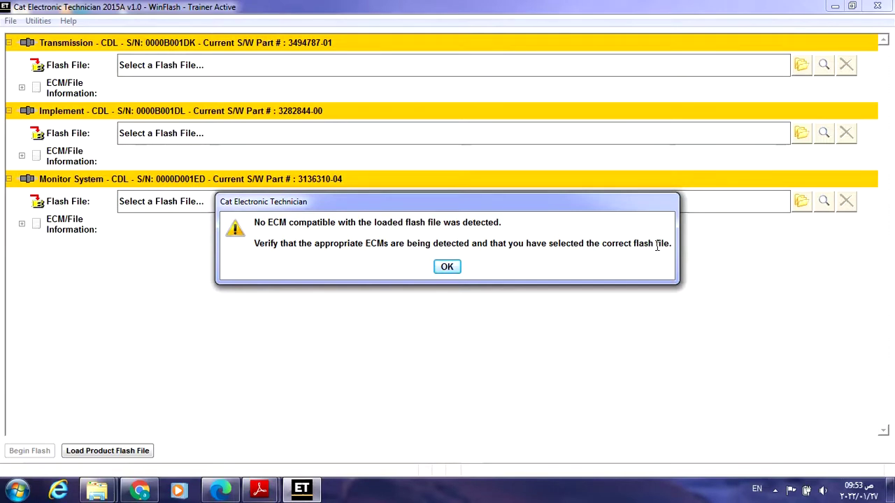
click(450, 270)
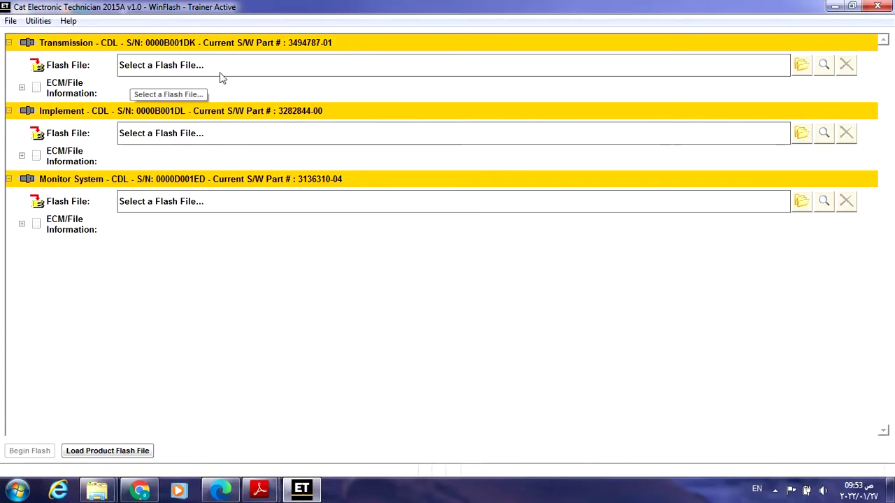
click(9, 43)
click(9, 43)
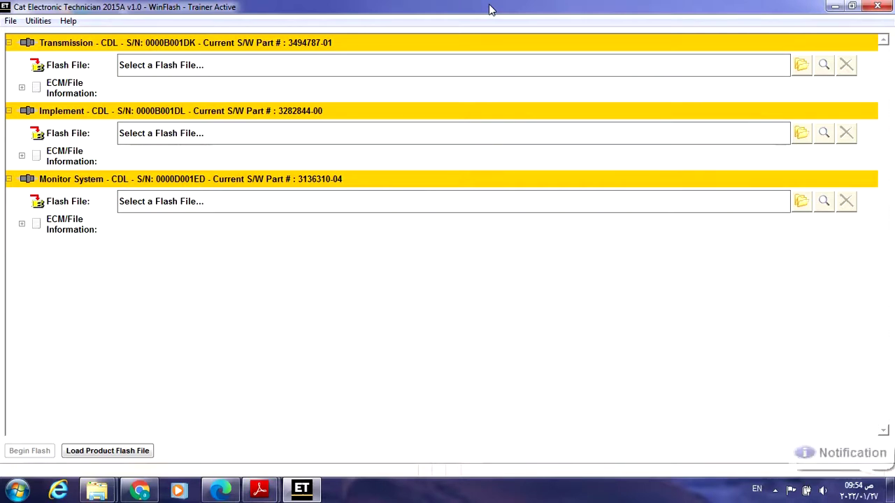
Step: Exit Cat Electronic Technician
click(878, 6)
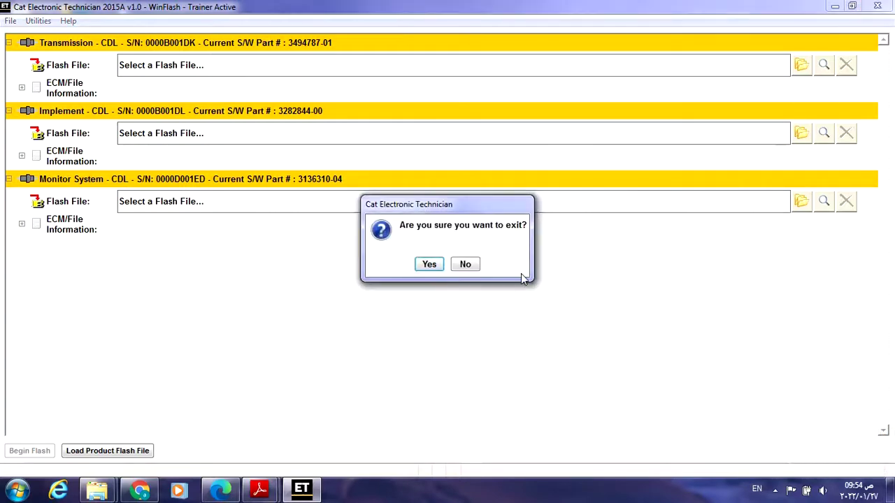